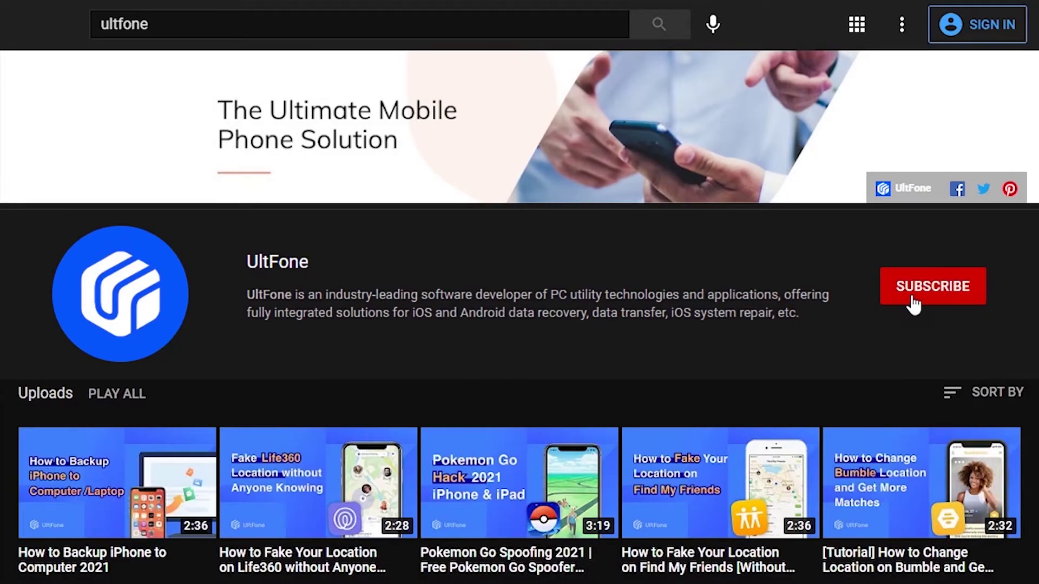
Subscribe to UltFone's YouTube channel with the red SUBSCRIBE button
{"action": "left_click", "coordinate": [913, 301]}
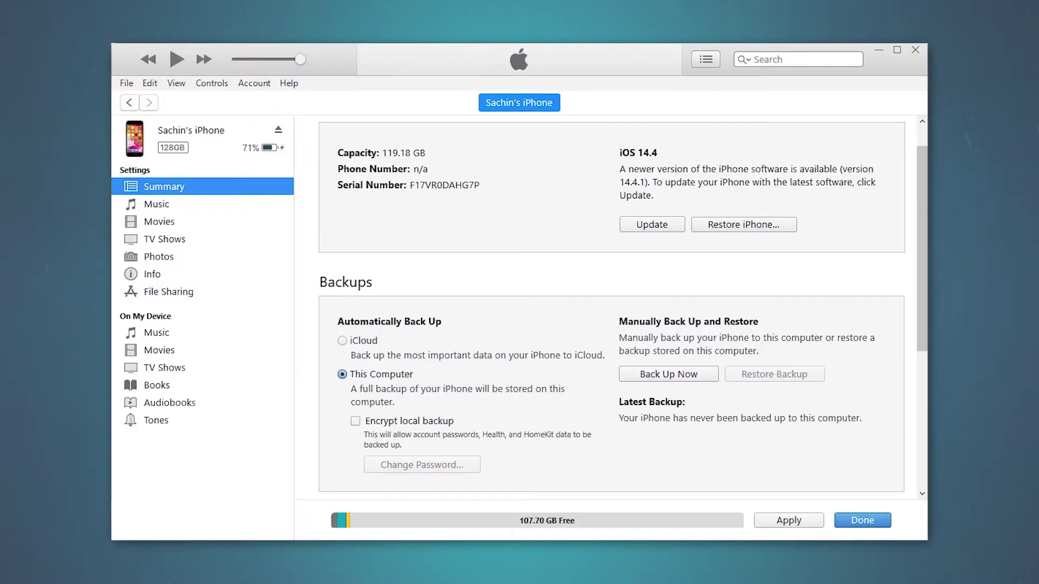
Start a manual iTunes backup of the iPhone to this computer
{"action": "left_click", "coordinate": [669, 373]}
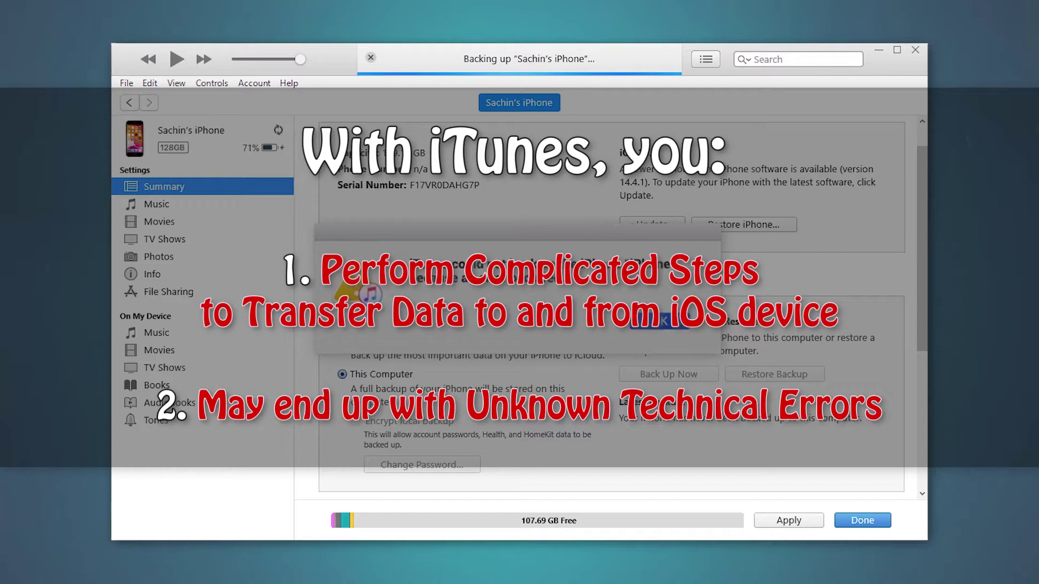
Search Chrome for 'ultfone ios data manager' and open the official product page
{"action": "type", "text": "ultfone ios data m"}
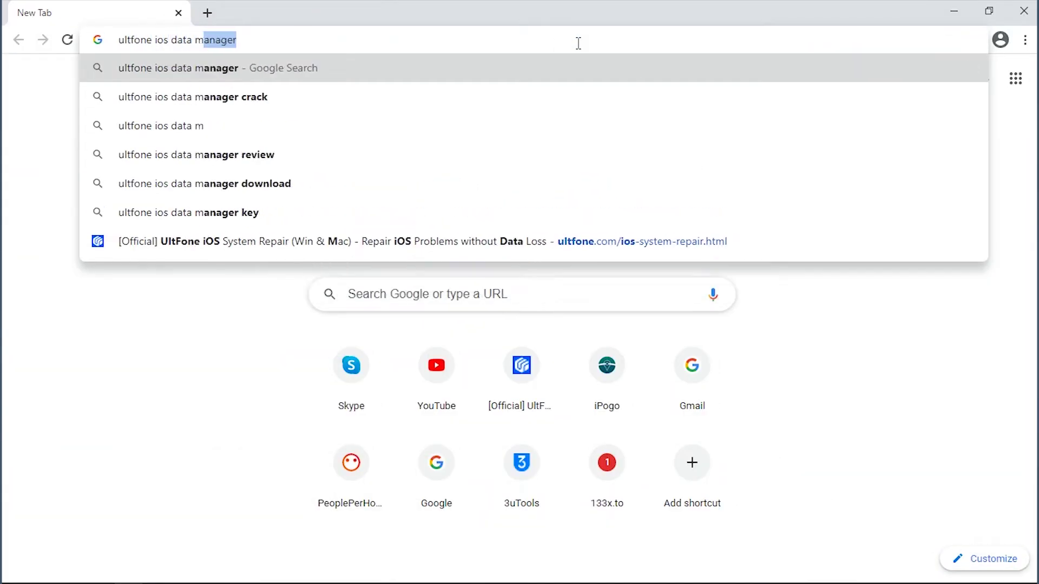
{"action": "key", "text": "Return"}
{"action": "left_click", "coordinate": [368, 147]}
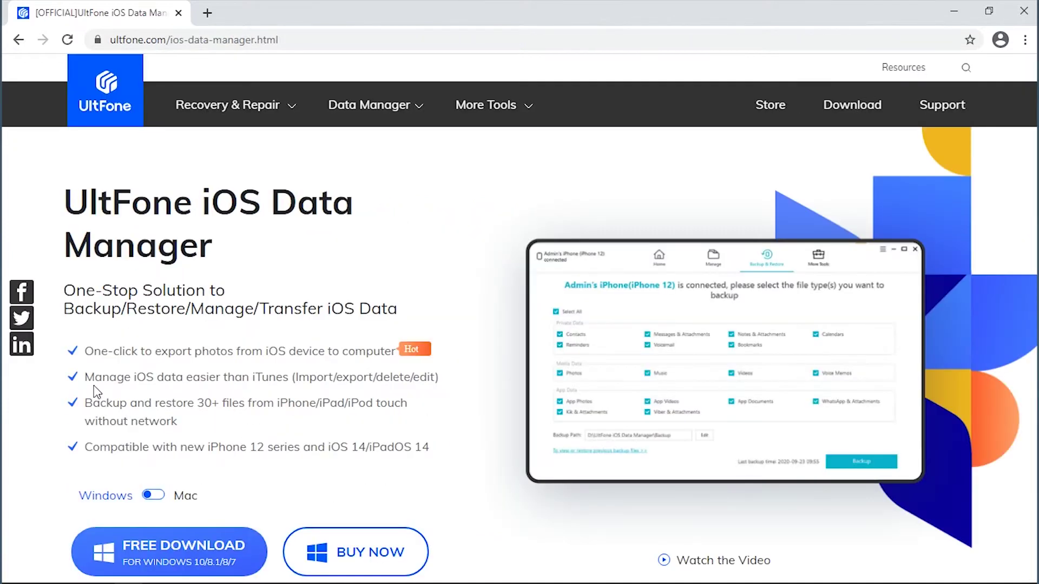
Highlight the data-management and backup feature lines, then download and launch the Windows installer
{"action": "left_click_drag", "start_coordinate": [86, 377], "coordinate": [438, 377]}
{"action": "left_click_drag", "start_coordinate": [87, 403], "coordinate": [231, 427]}
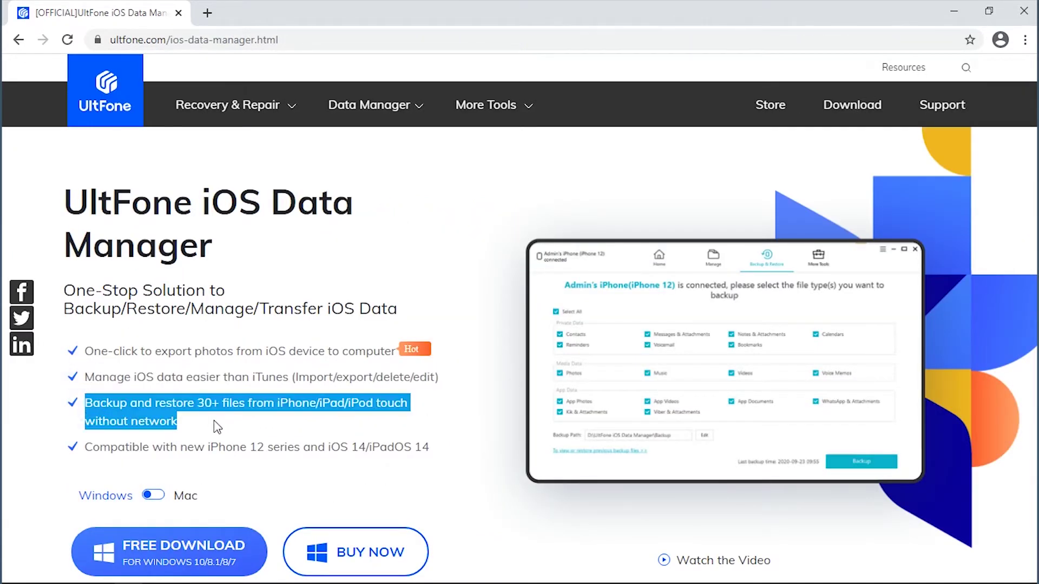
{"action": "left_click", "coordinate": [232, 427]}
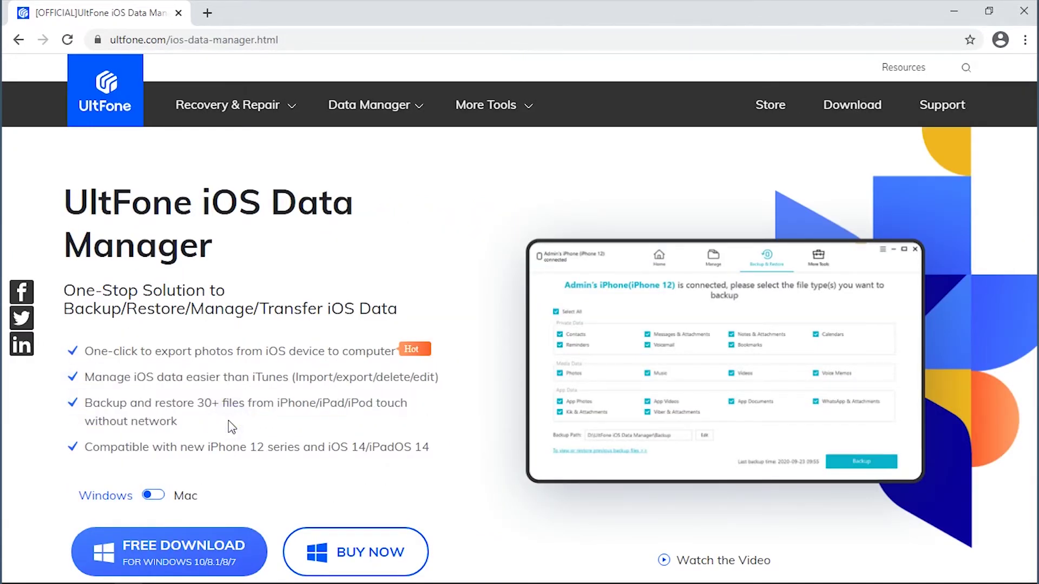
{"action": "scroll", "coordinate": [622, 308], "scroll_direction": "down", "scroll_amount": 1}
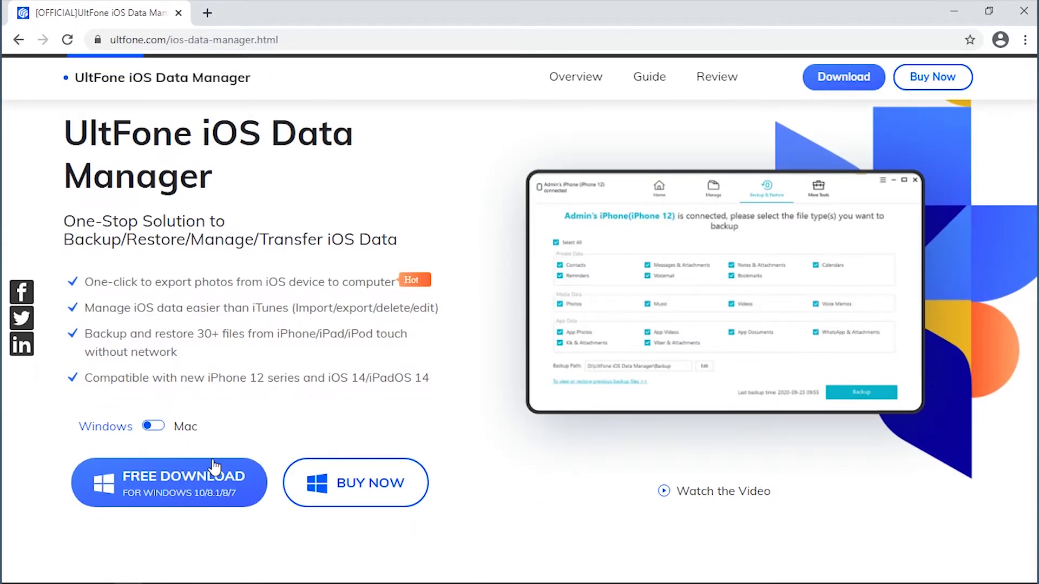
{"action": "left_click", "coordinate": [204, 480]}
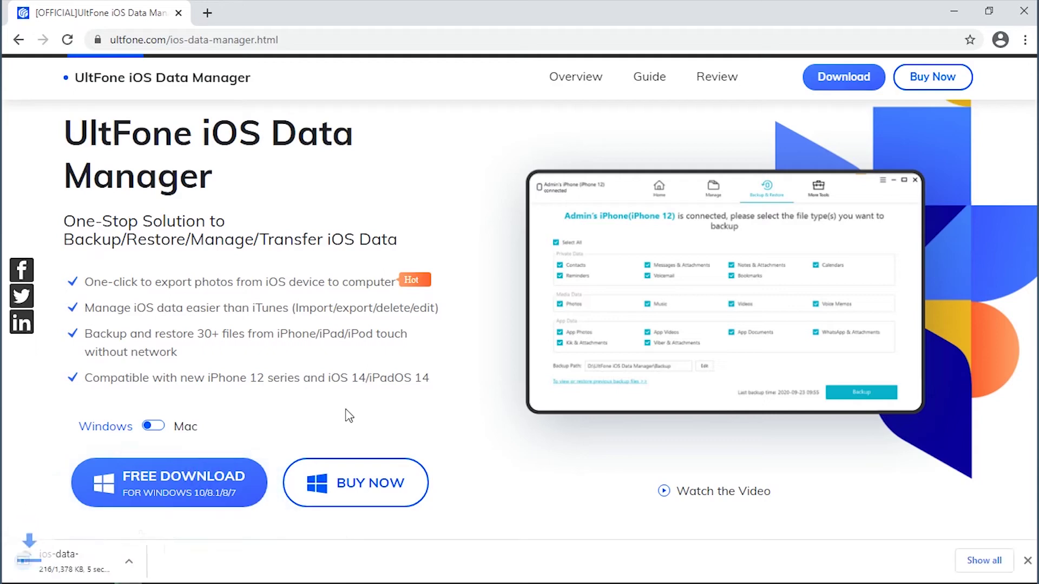
{"action": "left_click", "coordinate": [109, 563]}
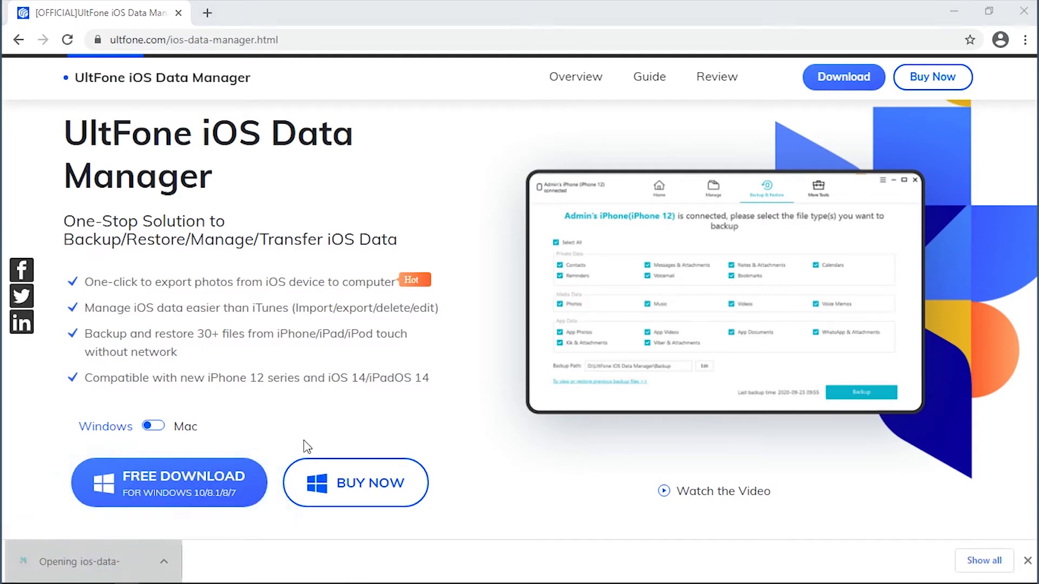
Install and open UltFone iOS Data Manager and show the iPhone's photo albums
{"action": "left_click", "coordinate": [491, 335]}
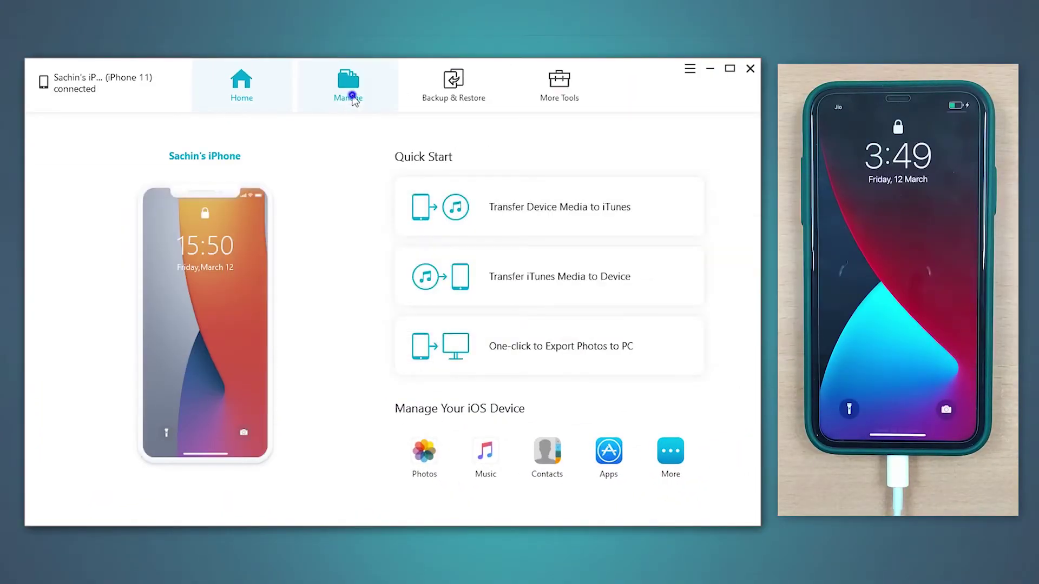
{"action": "left_click", "coordinate": [353, 98]}
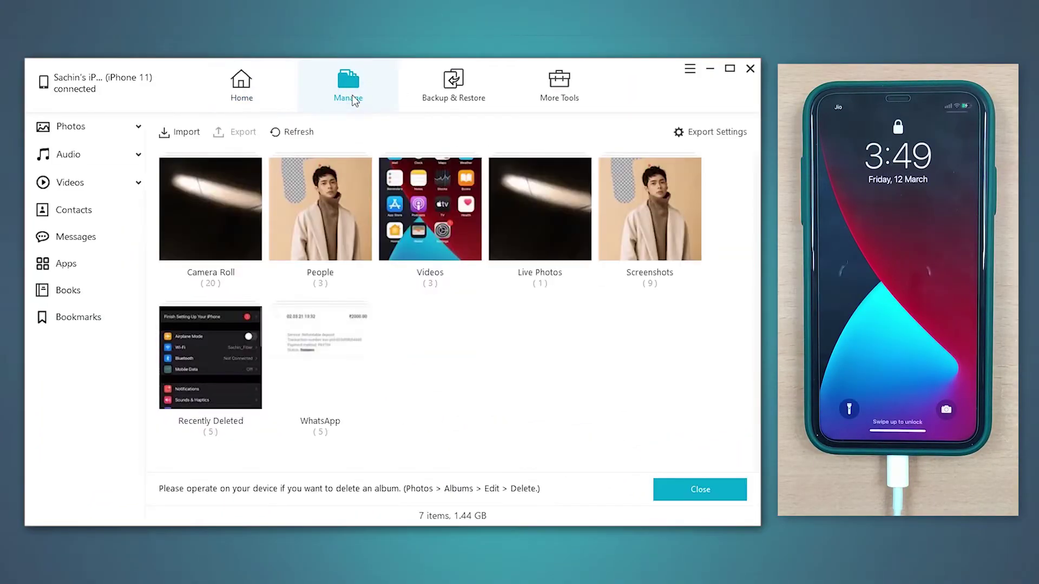
{"action": "left_click", "coordinate": [108, 124]}
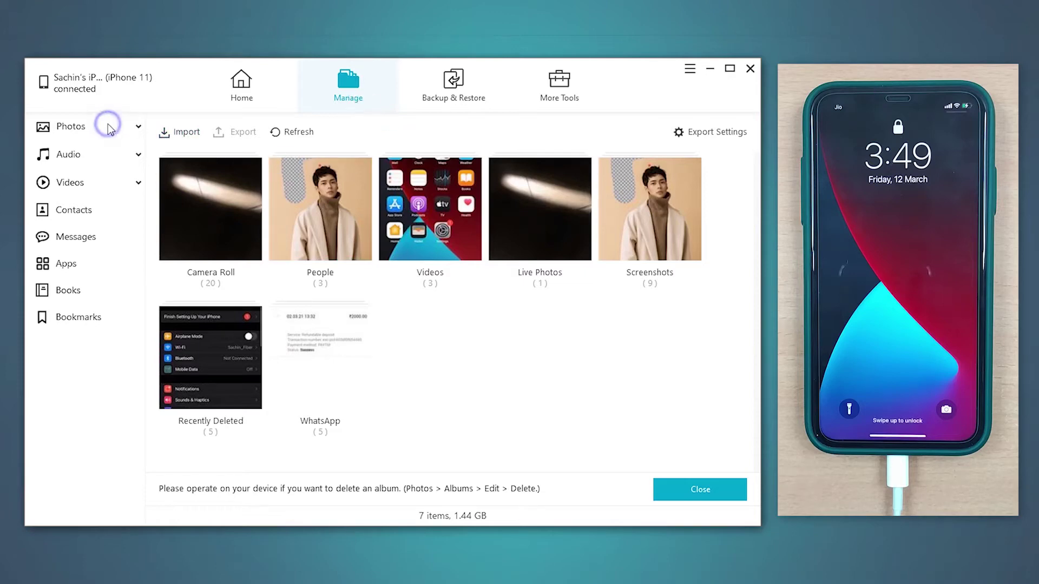
{"action": "left_click", "coordinate": [70, 181]}
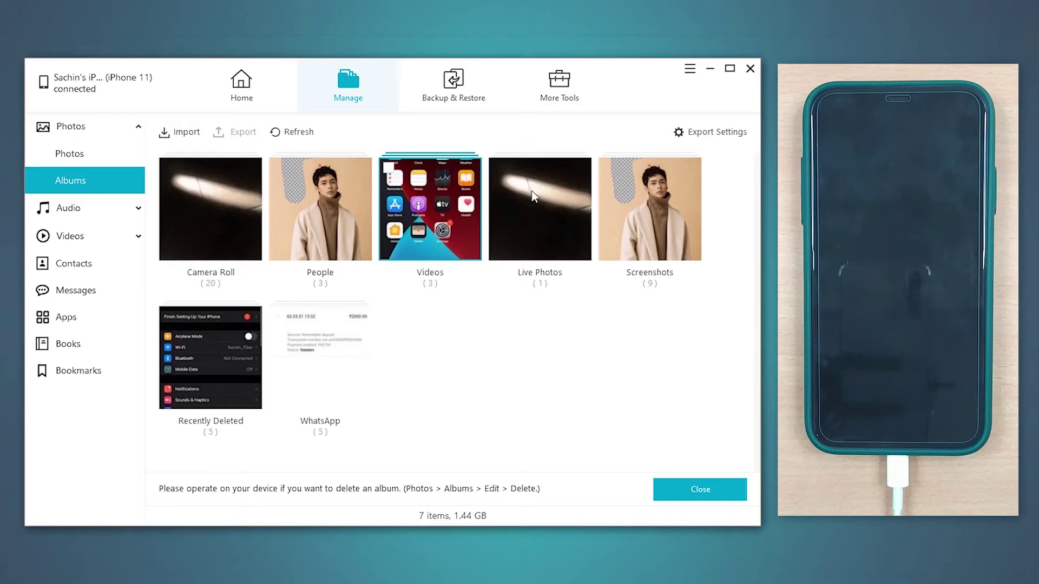
Export the Screenshots album to the backup data folder and open the exported folder
{"action": "left_click", "coordinate": [640, 196]}
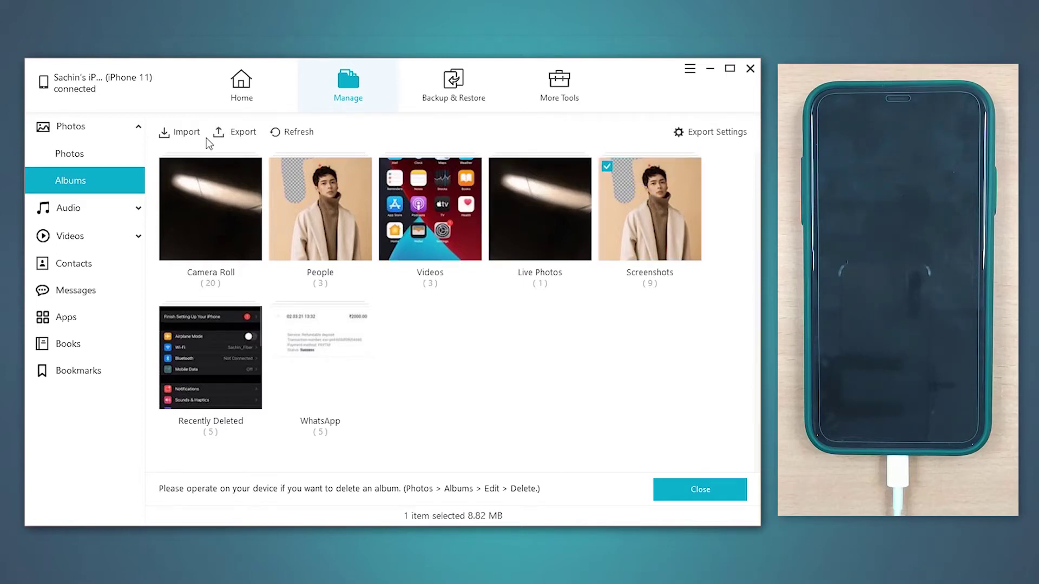
{"action": "left_click", "coordinate": [238, 132]}
{"action": "left_click", "coordinate": [403, 381]}
{"action": "left_click", "coordinate": [394, 349]}
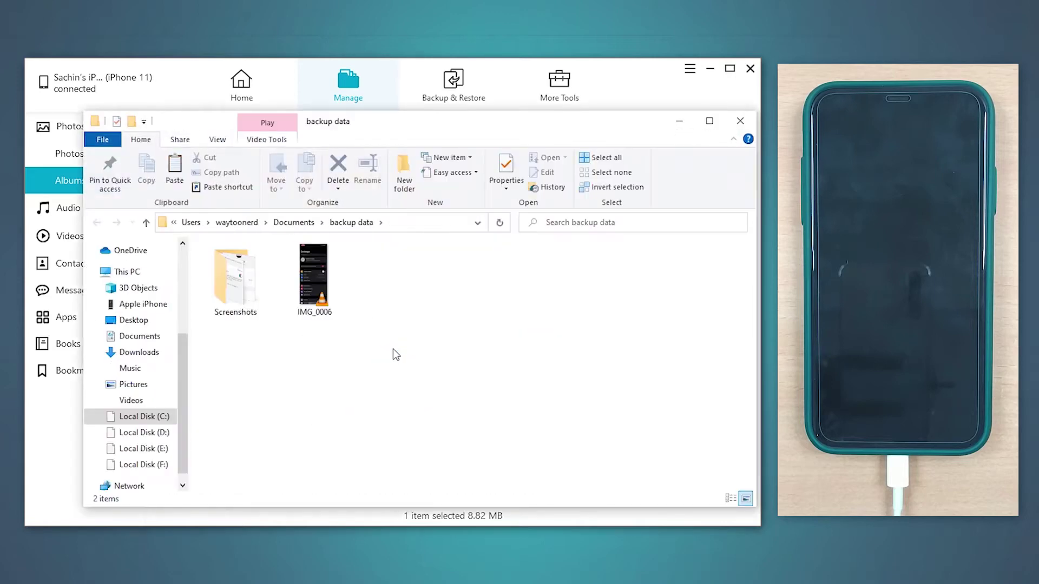
{"action": "double_click", "coordinate": [252, 303]}
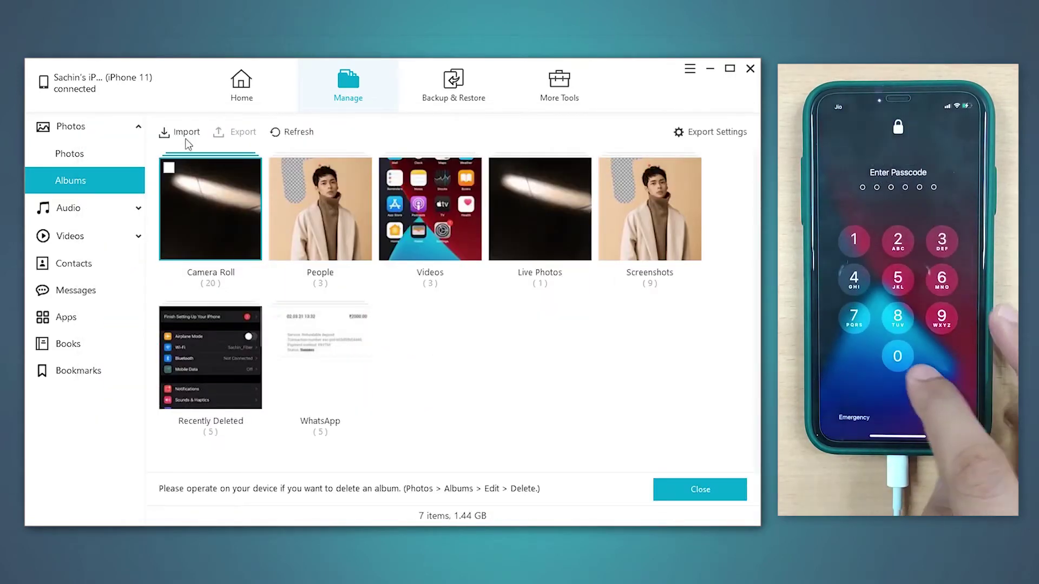
Import the IMG_0006 photo into the iPhone's iCareFone 1 album and dismiss the success message
{"action": "left_click", "coordinate": [183, 132]}
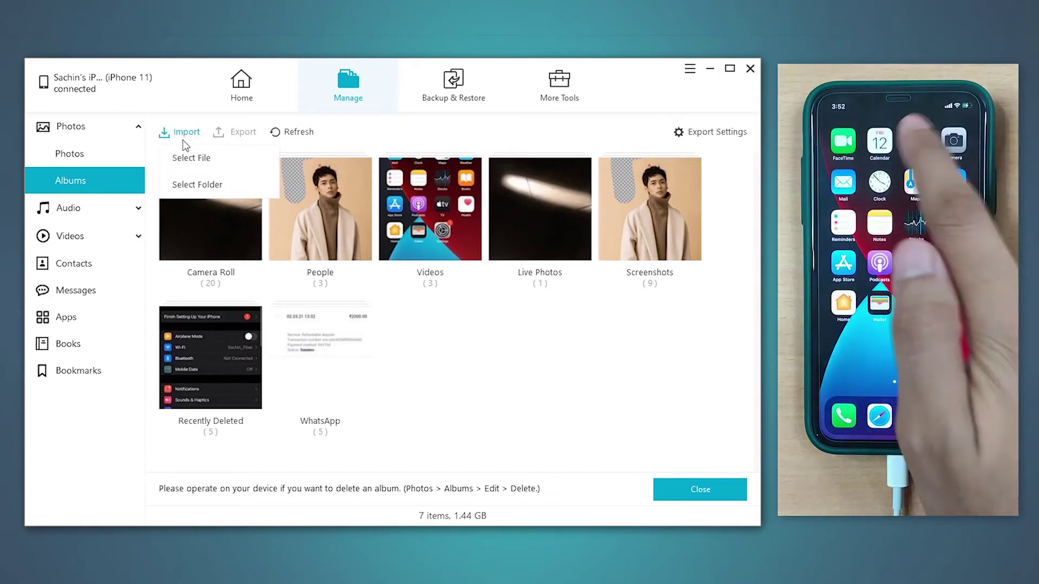
{"action": "left_click", "coordinate": [185, 158]}
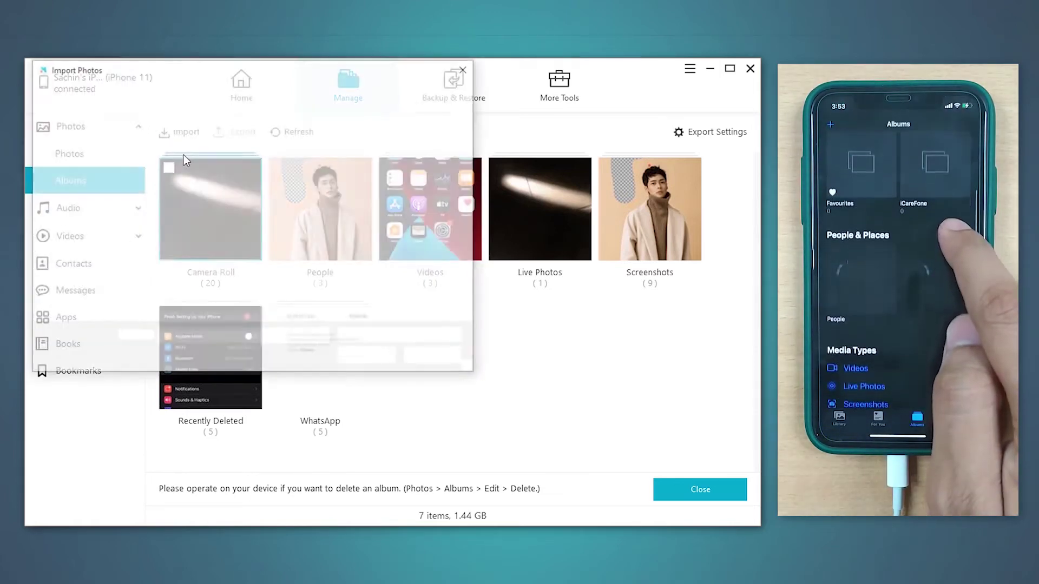
{"action": "left_click", "coordinate": [284, 191]}
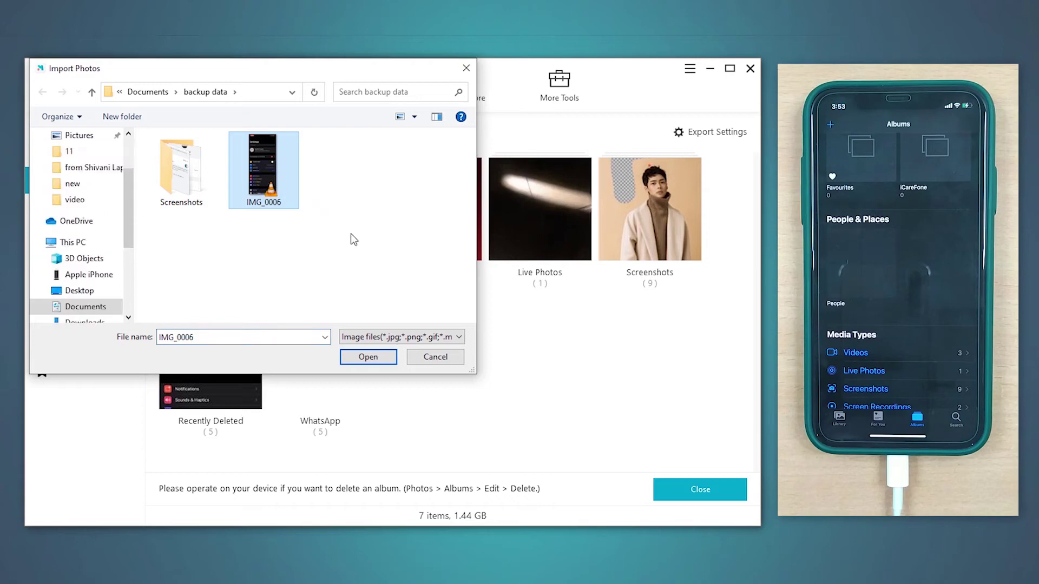
{"action": "left_click", "coordinate": [360, 353]}
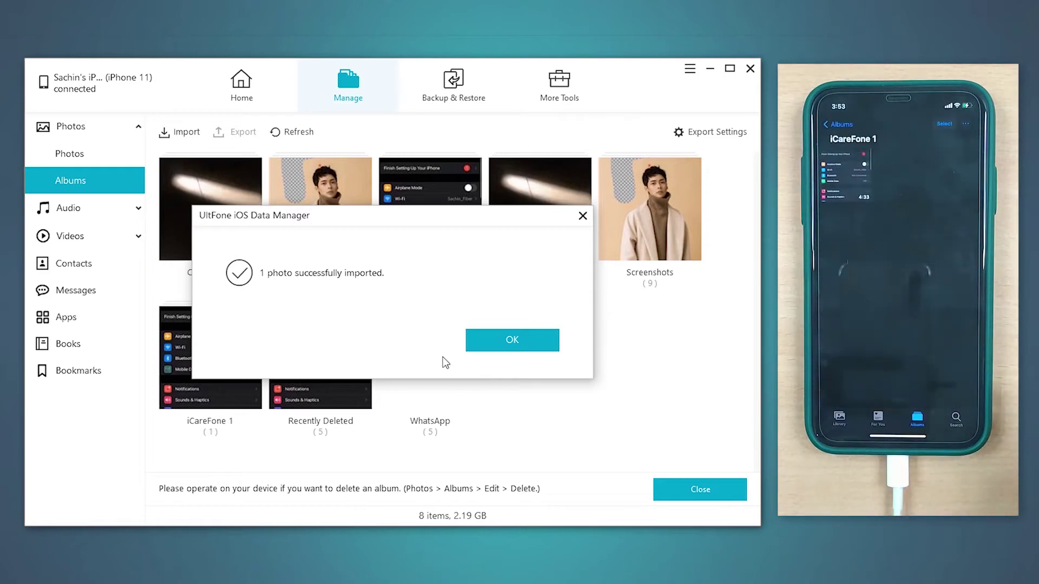
{"action": "left_click", "coordinate": [477, 343]}
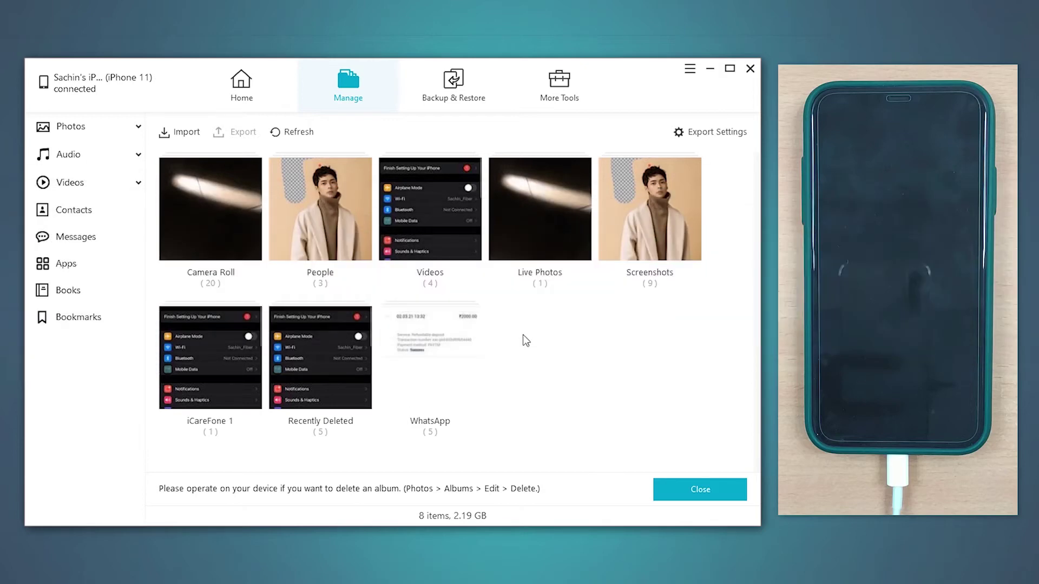
On Backup & Restore, toggle messages, voicemail, bookmarks and notes, ending with every data type selected
{"action": "left_click", "coordinate": [478, 84]}
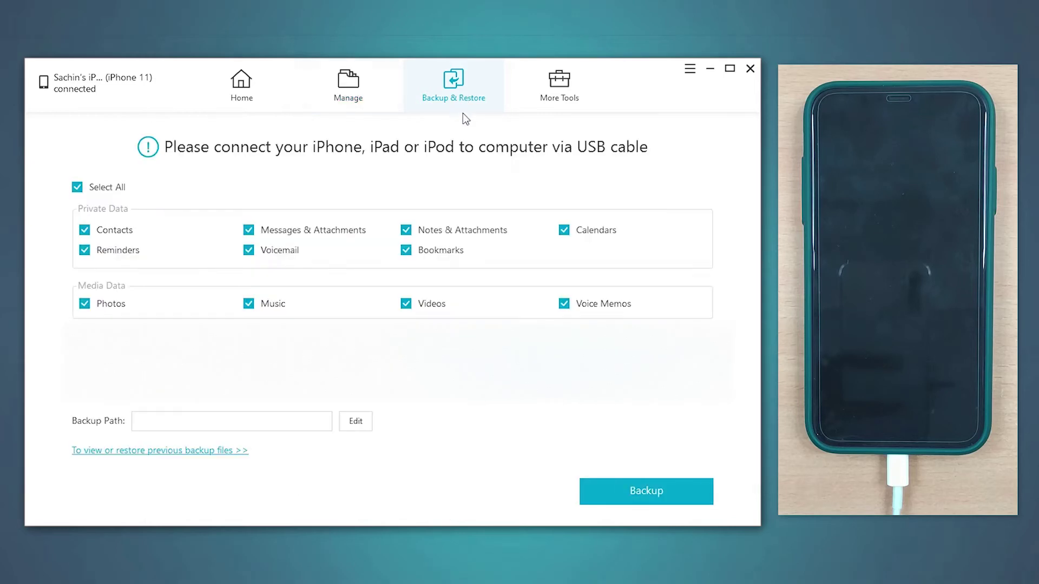
{"action": "left_click", "coordinate": [250, 233]}
{"action": "left_click", "coordinate": [250, 251]}
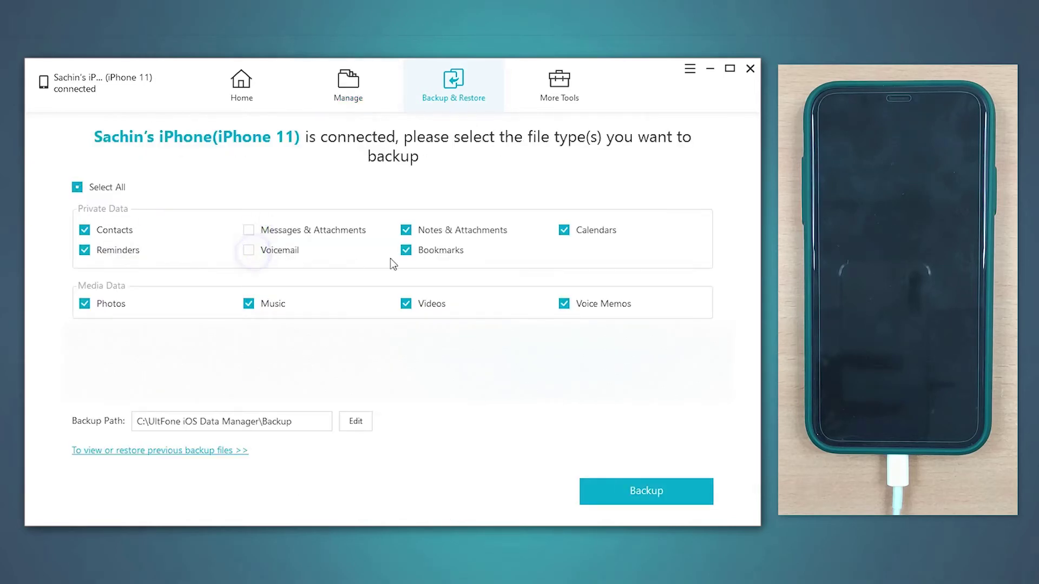
{"action": "left_click", "coordinate": [413, 252]}
{"action": "left_click", "coordinate": [407, 229]}
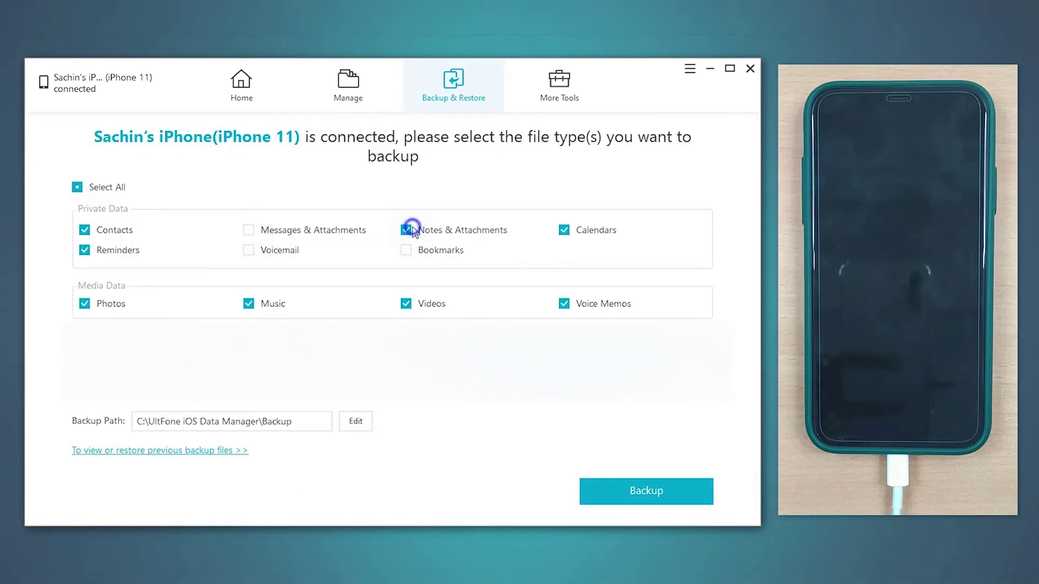
{"action": "left_click", "coordinate": [283, 233]}
{"action": "left_click", "coordinate": [273, 251]}
{"action": "left_click", "coordinate": [407, 255]}
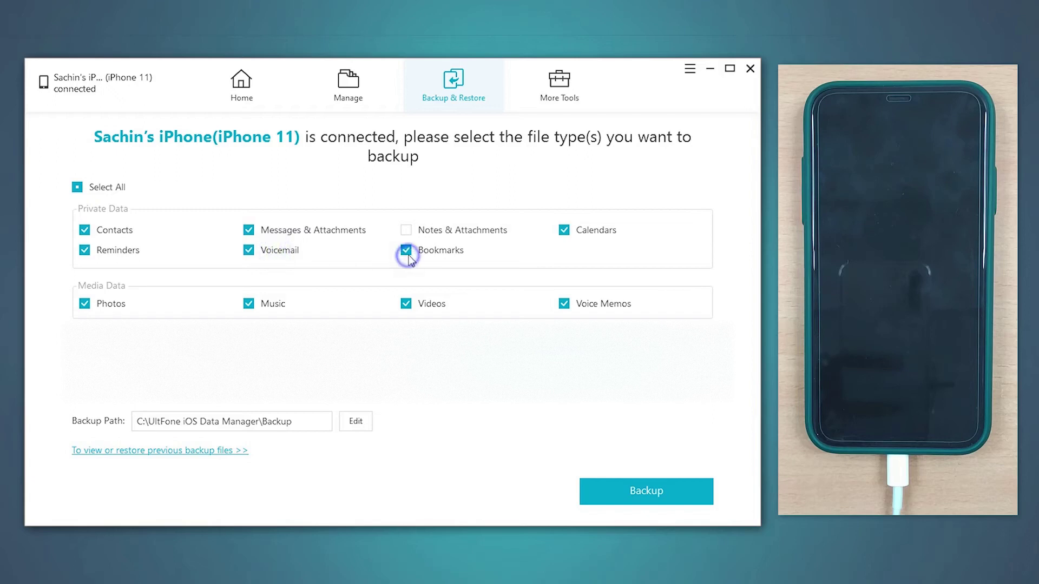
{"action": "left_click", "coordinate": [418, 230]}
{"action": "left_click", "coordinate": [81, 189]}
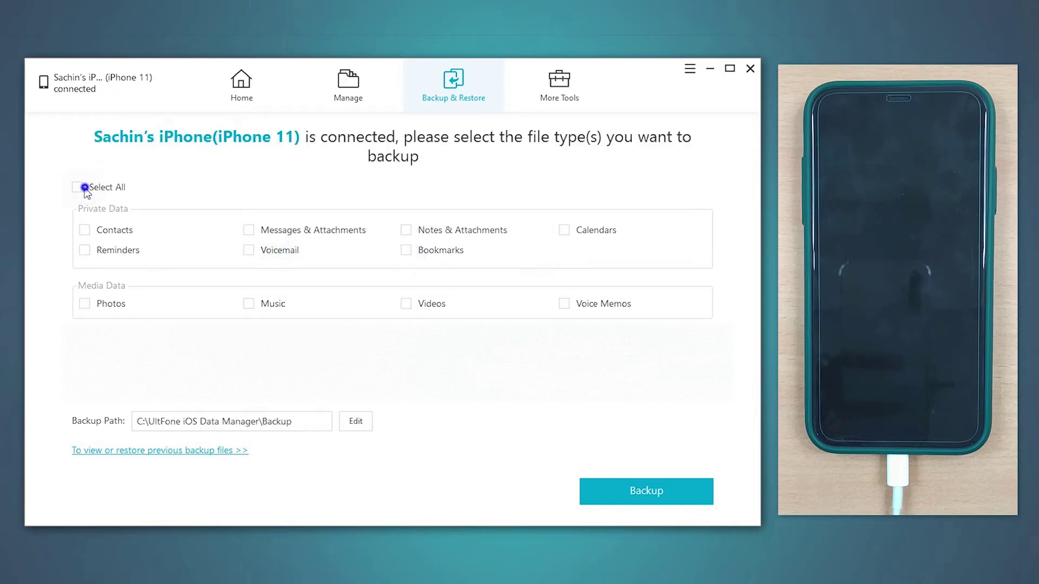
{"action": "left_click", "coordinate": [84, 190]}
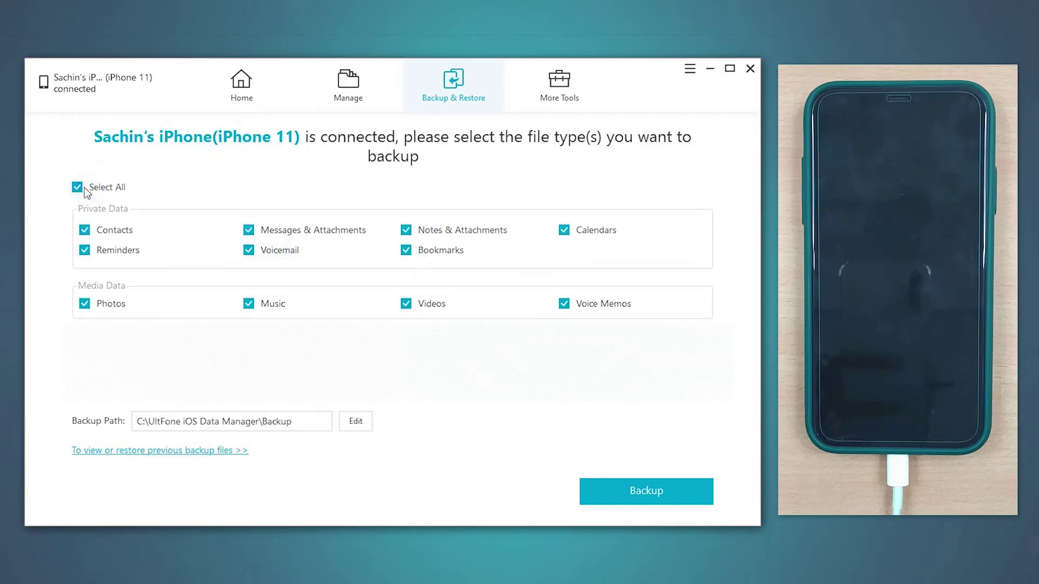
Back up all selected data, view the backup, and return to the selection page
{"action": "left_click", "coordinate": [612, 494]}
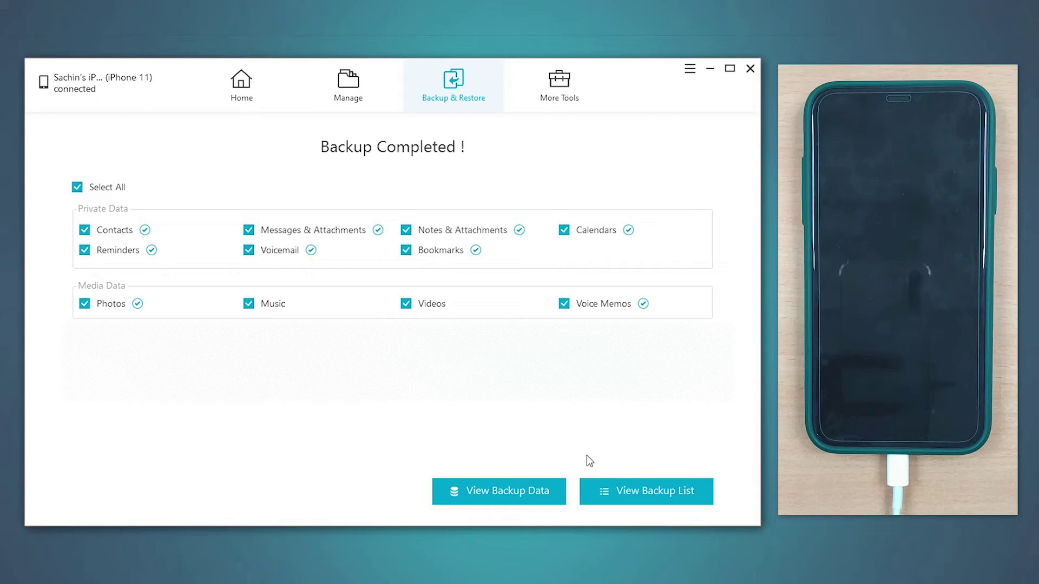
{"action": "left_click", "coordinate": [506, 483]}
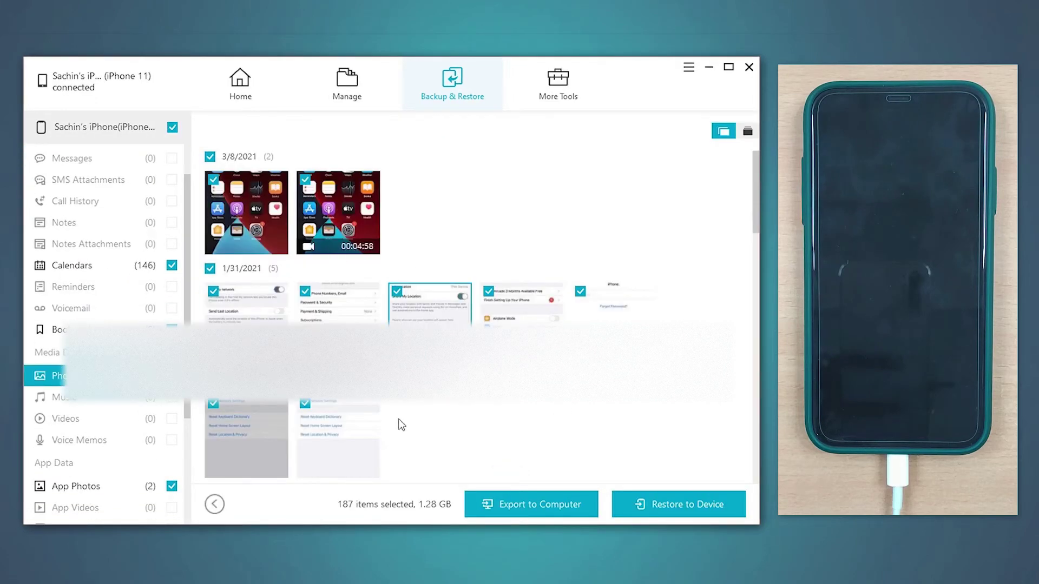
{"action": "left_click", "coordinate": [465, 94]}
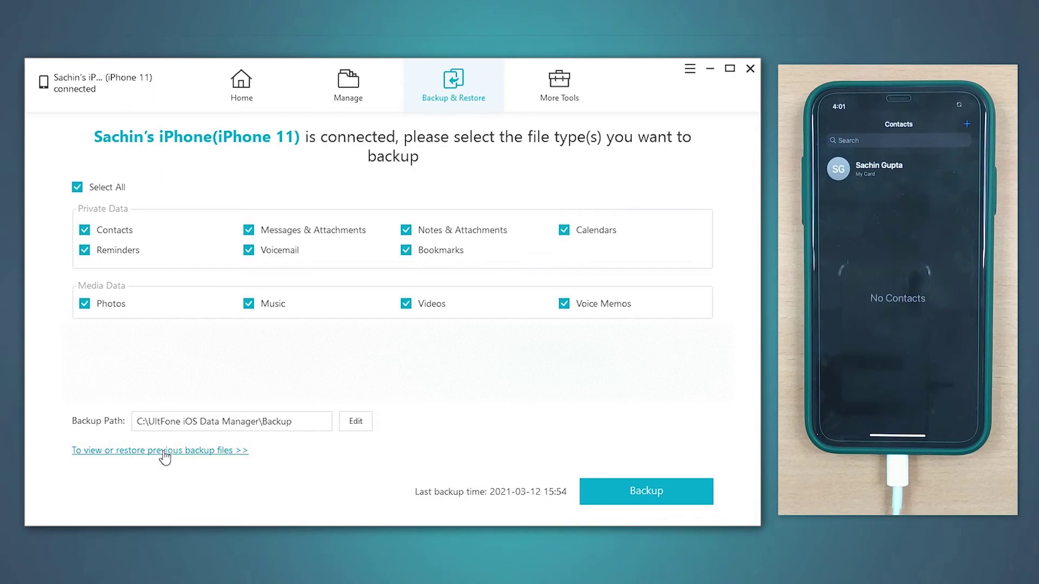
Open the 2021-03-12 iPhone backup from the previous backups list and view its contents
{"action": "left_click", "coordinate": [163, 452]}
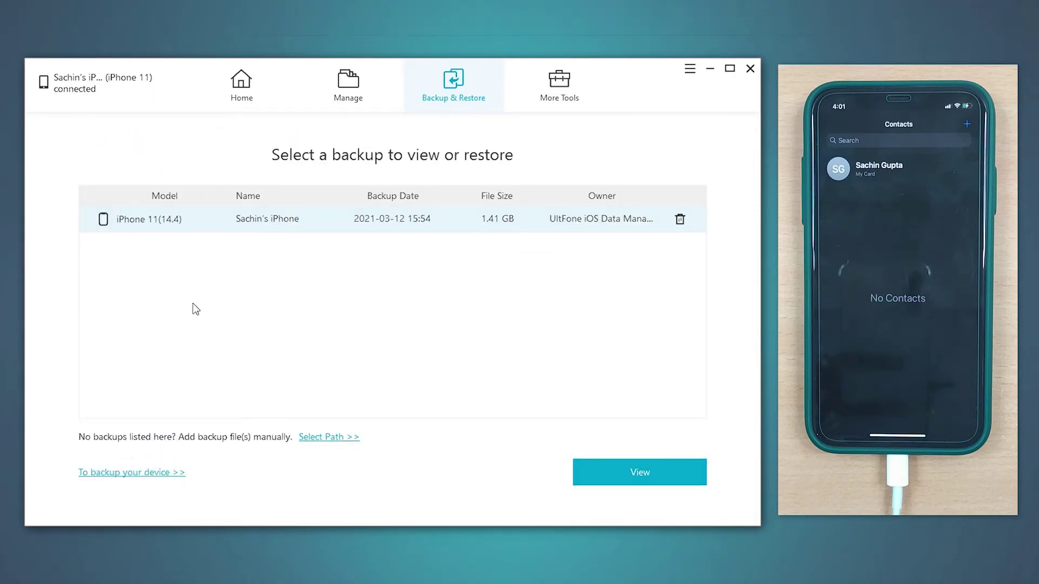
{"action": "left_click", "coordinate": [269, 218]}
{"action": "left_click", "coordinate": [495, 222]}
{"action": "left_click", "coordinate": [606, 480]}
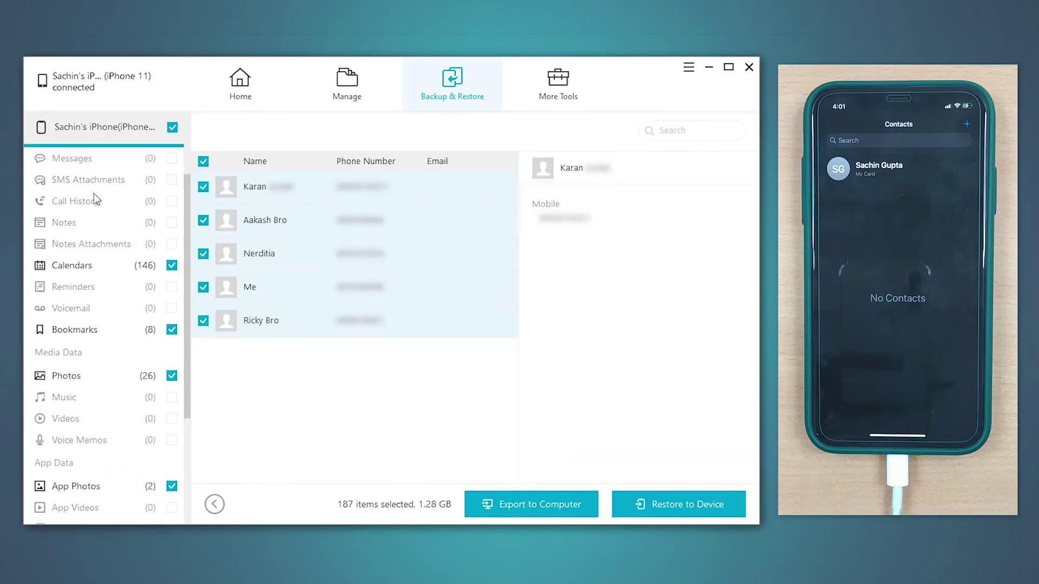
Restore only the five backed-up contacts to the iPhone
{"action": "left_click", "coordinate": [174, 128]}
{"action": "left_click", "coordinate": [203, 162]}
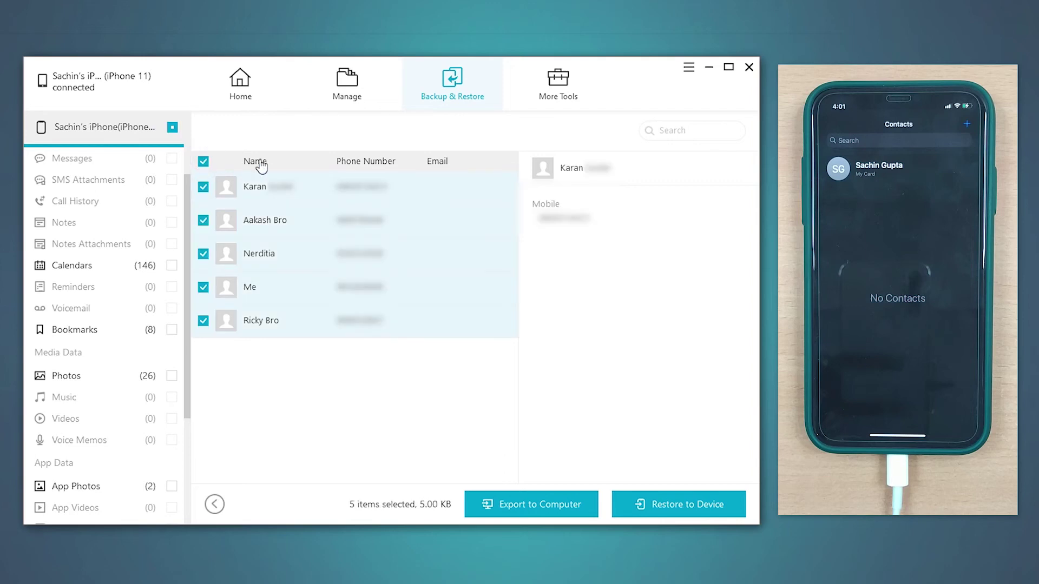
{"action": "left_click", "coordinate": [657, 511]}
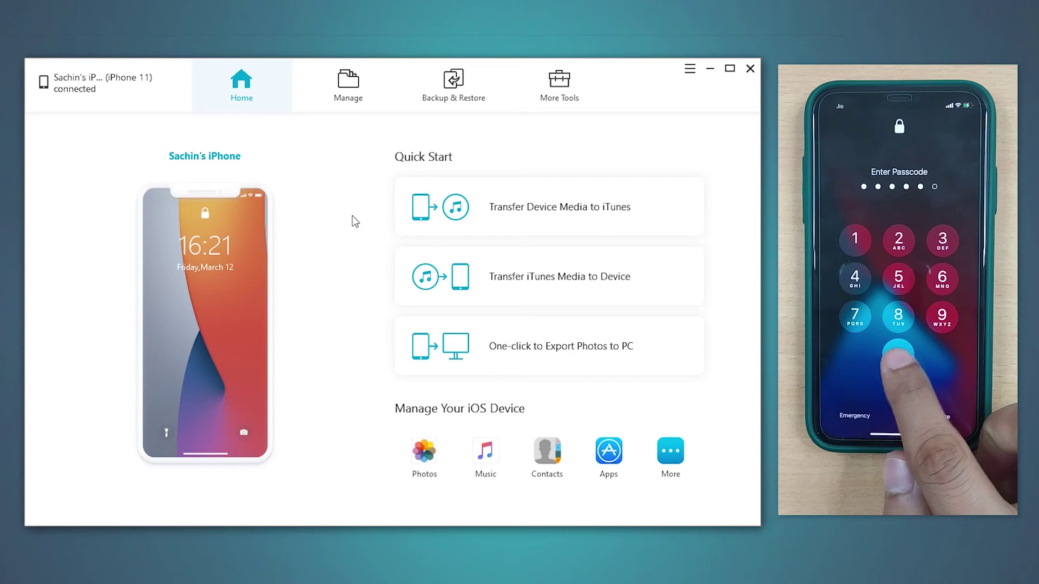
Close the device-to-iTunes transfer, then move five iTunes songs onto the iPhone and finish
{"action": "left_click", "coordinate": [457, 198]}
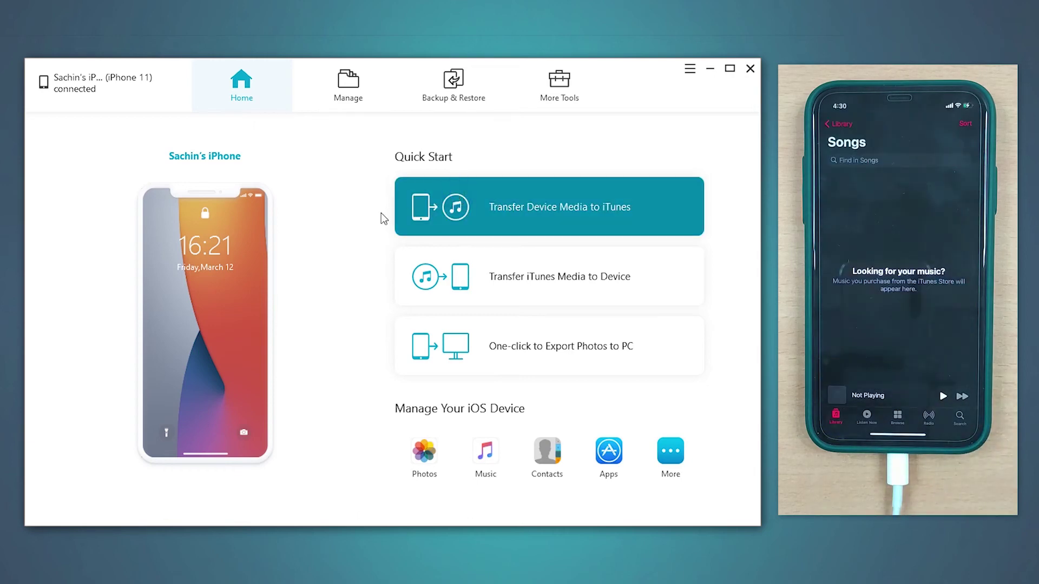
{"action": "left_click", "coordinate": [682, 116]}
{"action": "left_click", "coordinate": [550, 269]}
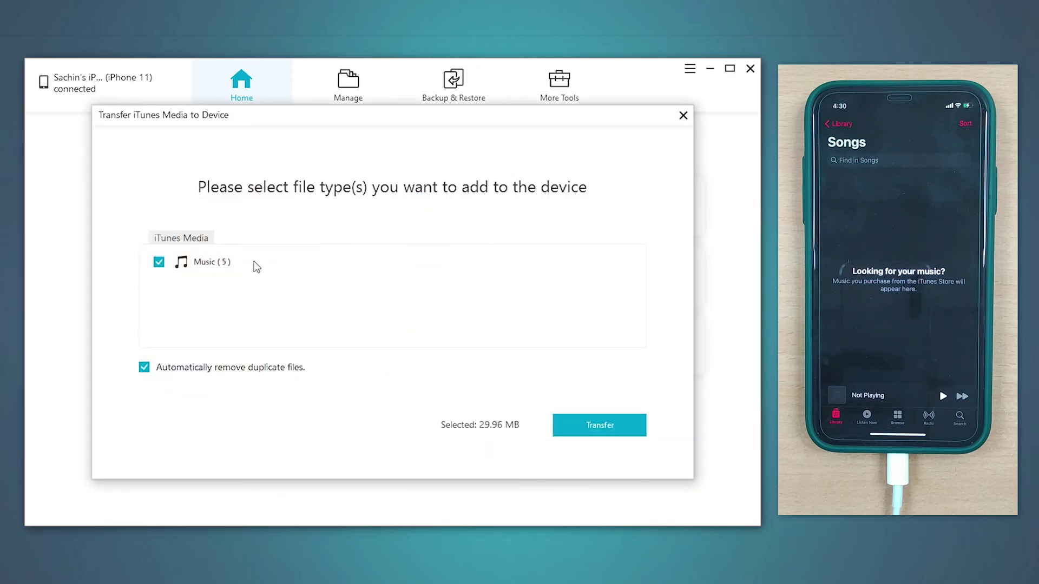
{"action": "left_click", "coordinate": [576, 428]}
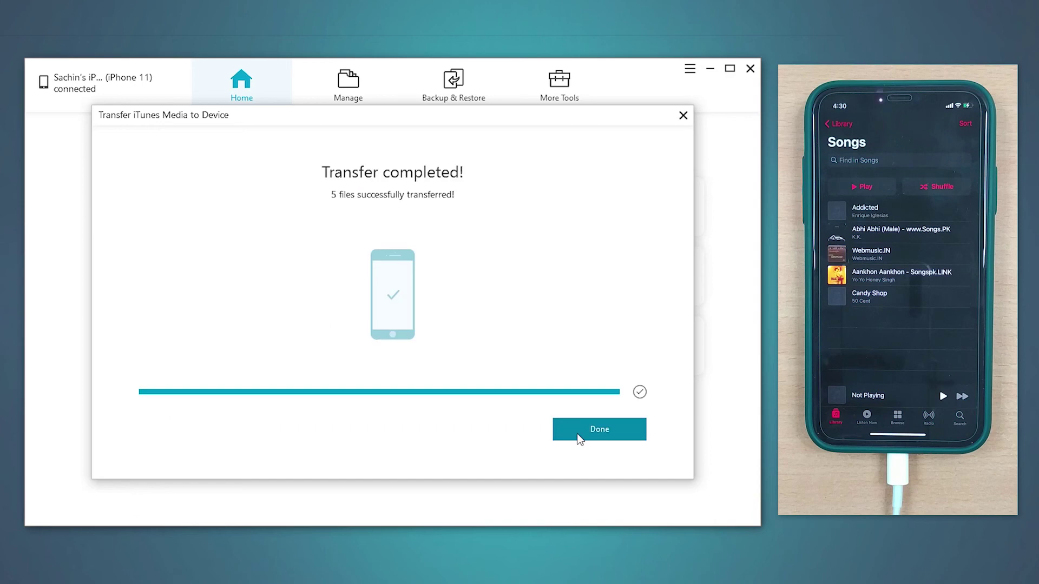
{"action": "left_click", "coordinate": [577, 434]}
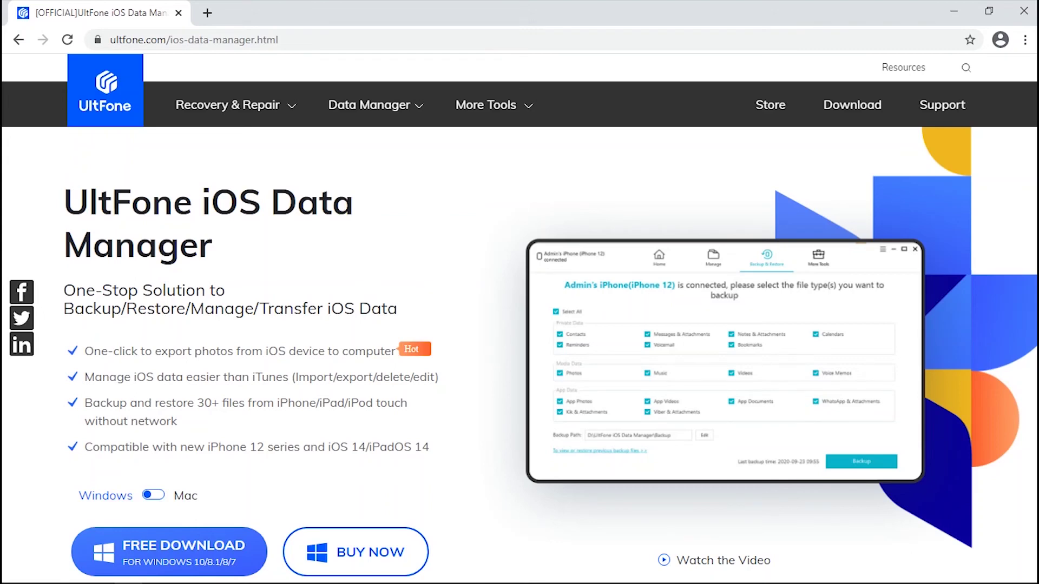
Start the free Windows download from the iOS Data Manager product page
{"action": "scroll", "coordinate": [519, 315], "scroll_direction": "down", "scroll_amount": 1}
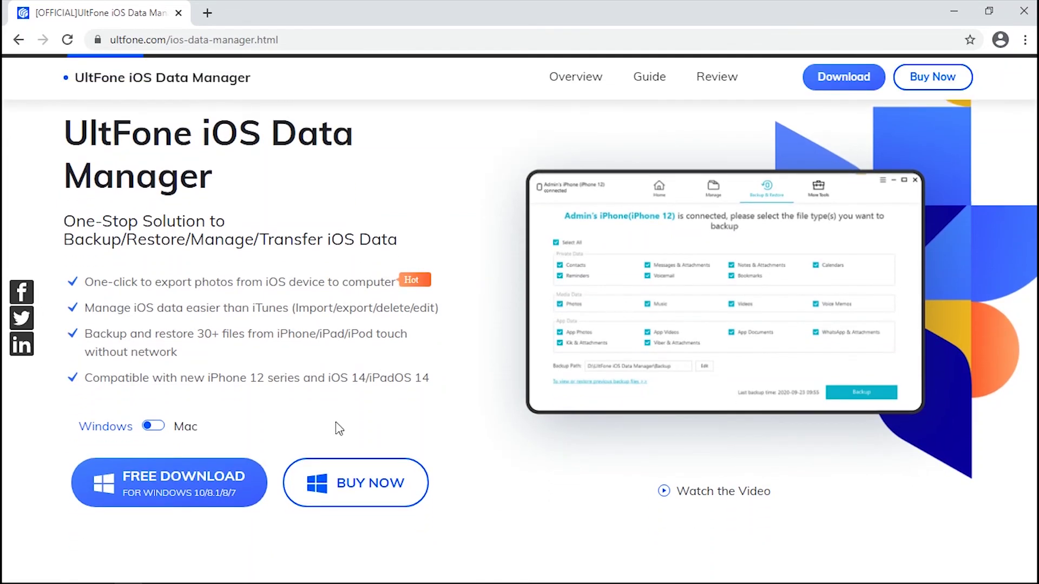
{"action": "left_click", "coordinate": [204, 479]}
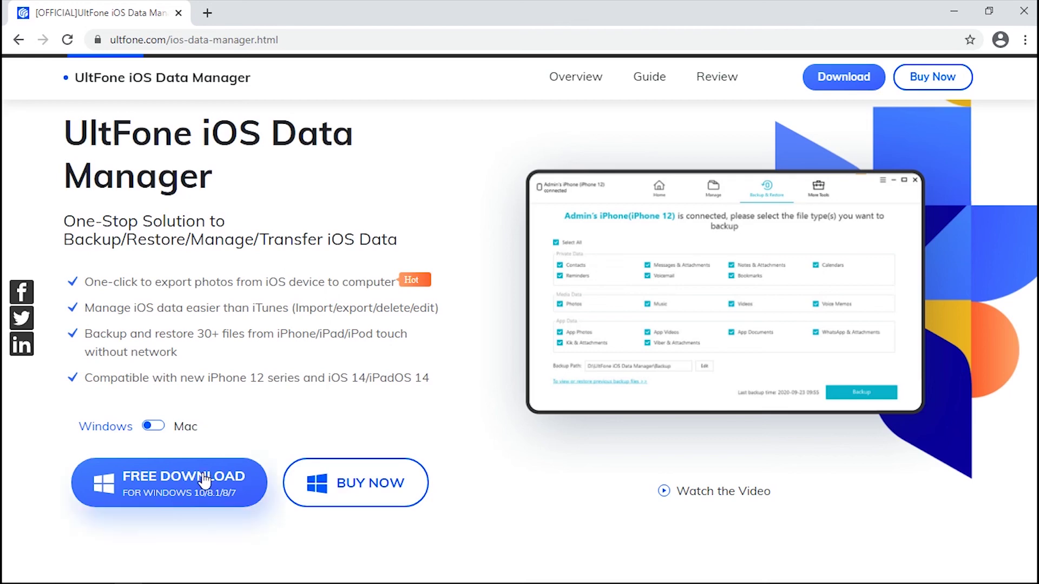